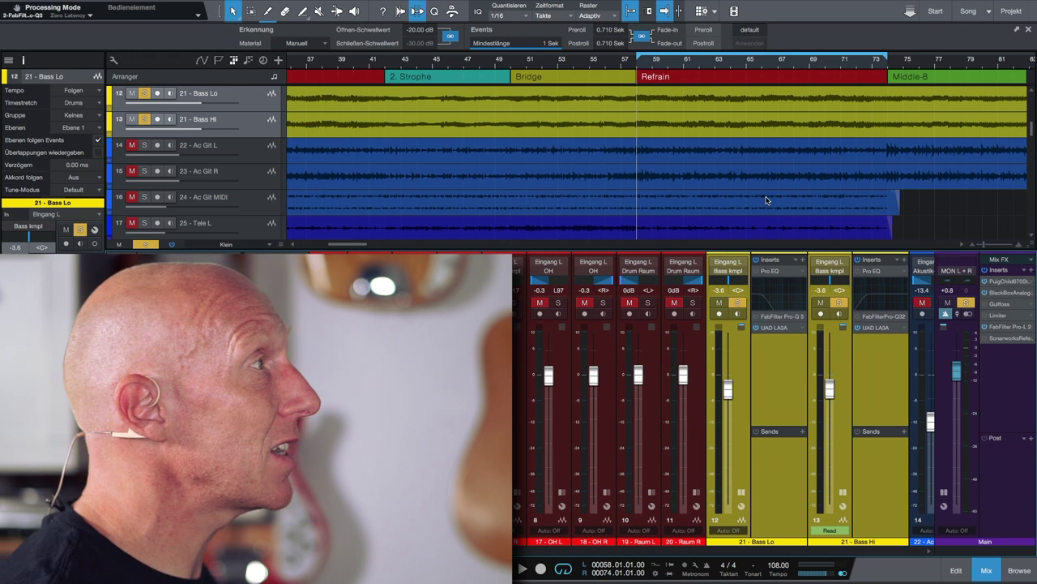
Step: Play the Refrain with both bass tracks soloed, and examine the Pro EQ filter curves on Bass Lo and Bass Hi
{"action": "key", "text": "space"}
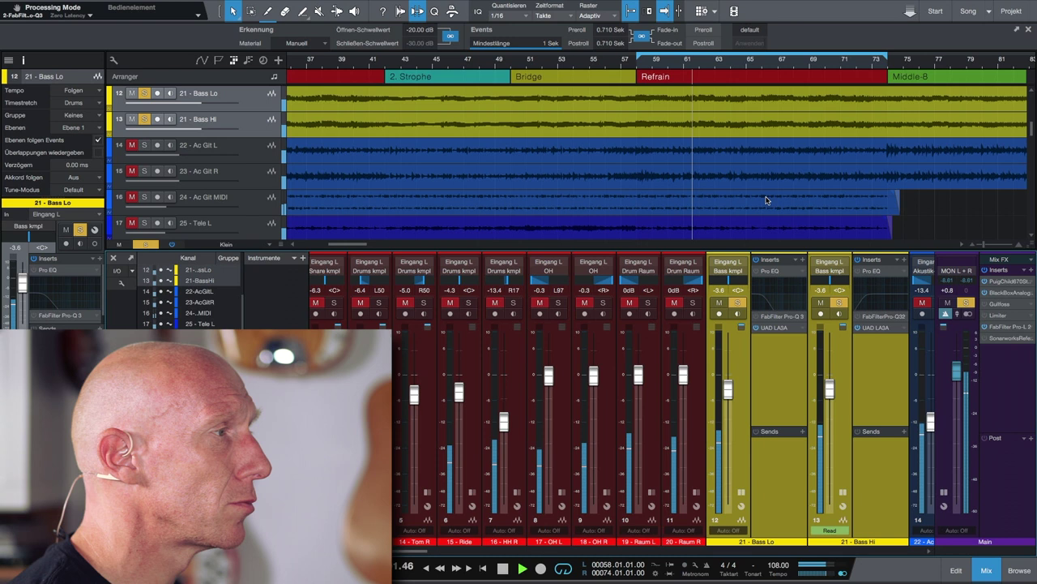
{"action": "key", "text": "space"}
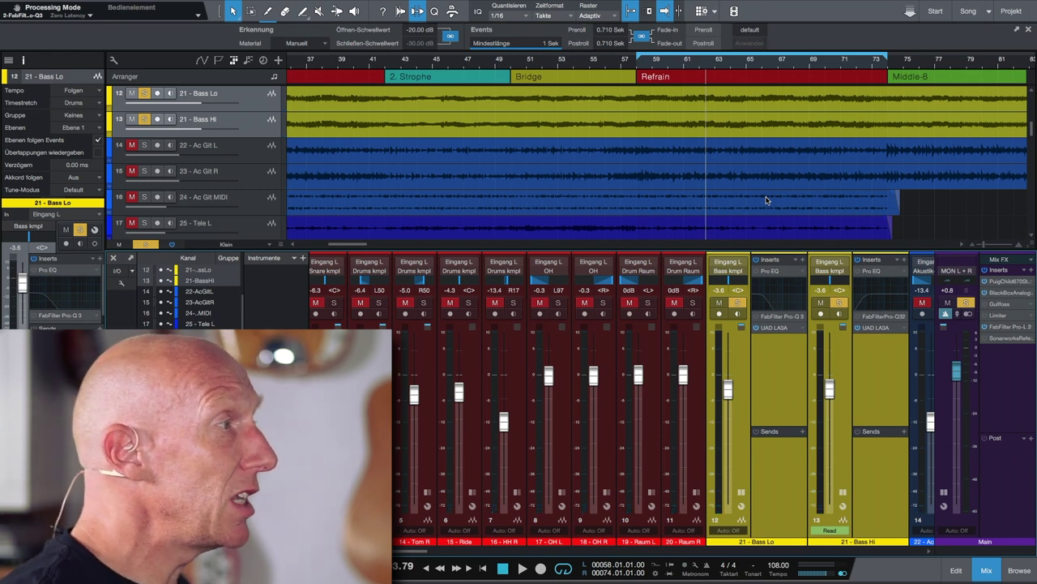
{"action": "left_click", "coordinate": [774, 272]}
{"action": "left_click", "coordinate": [885, 273]}
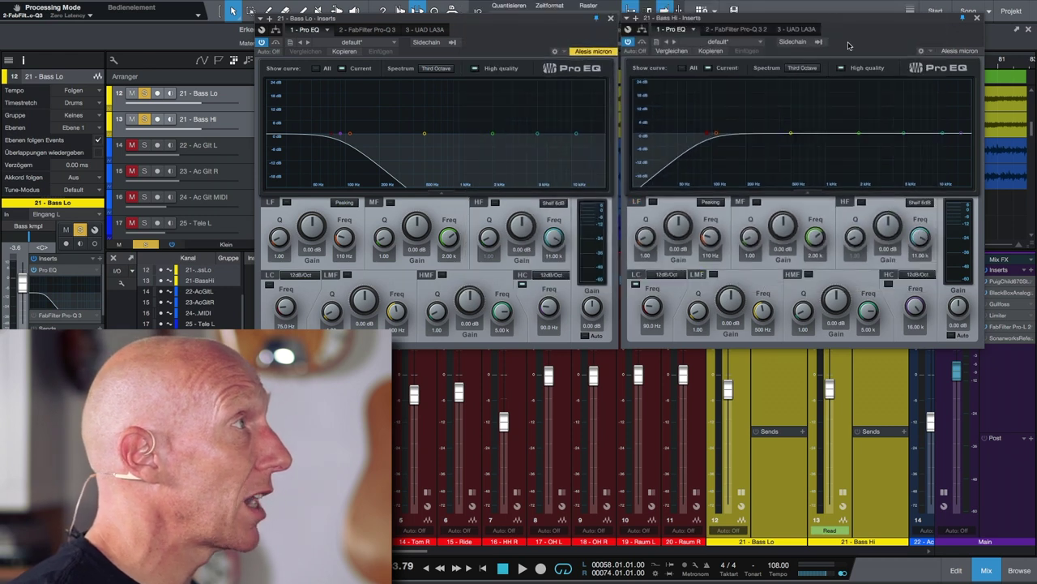
{"action": "left_click", "coordinate": [976, 17]}
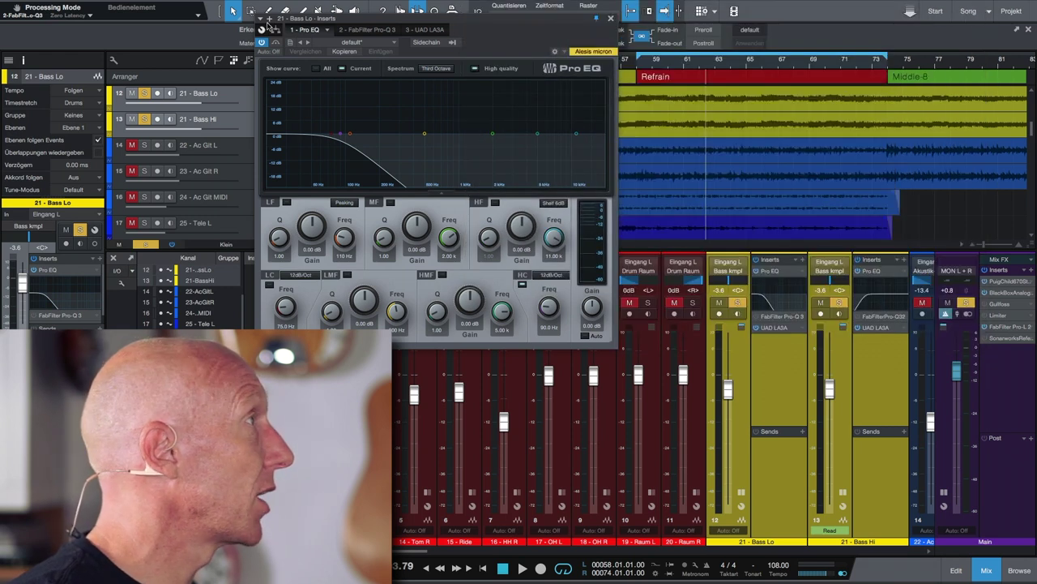
{"action": "left_click", "coordinate": [612, 20]}
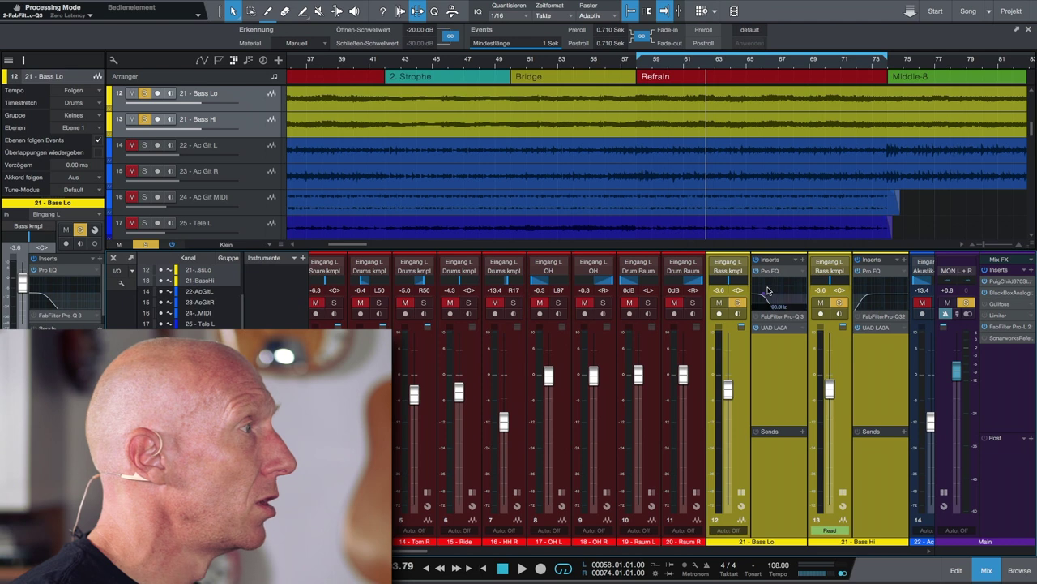
Step: Enable Pro EQ on both bass channels during playback to compare the sound, and review the Bass Lo filter curve
{"action": "key", "text": "space"}
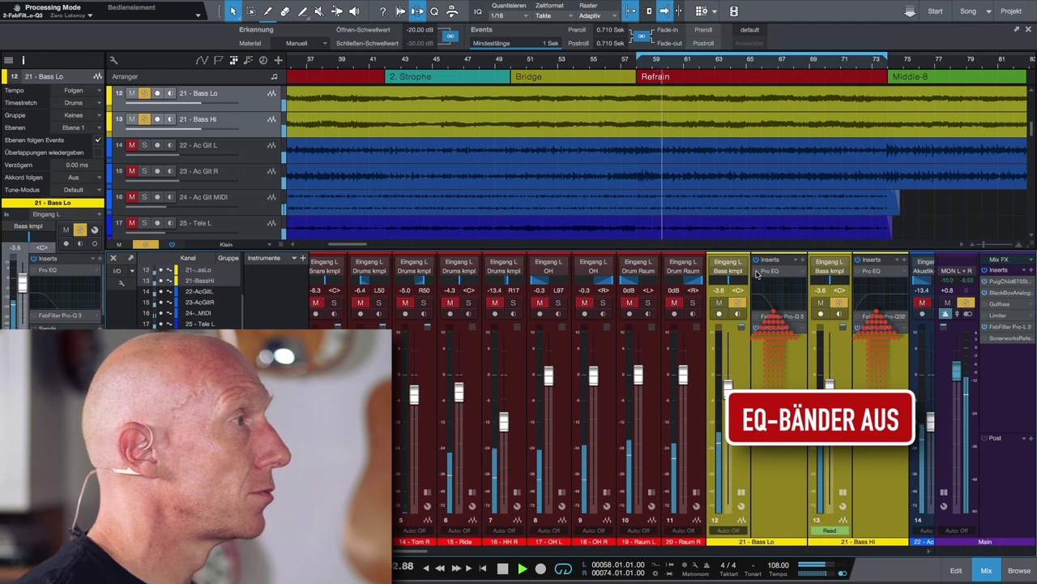
{"action": "left_click", "coordinate": [757, 274]}
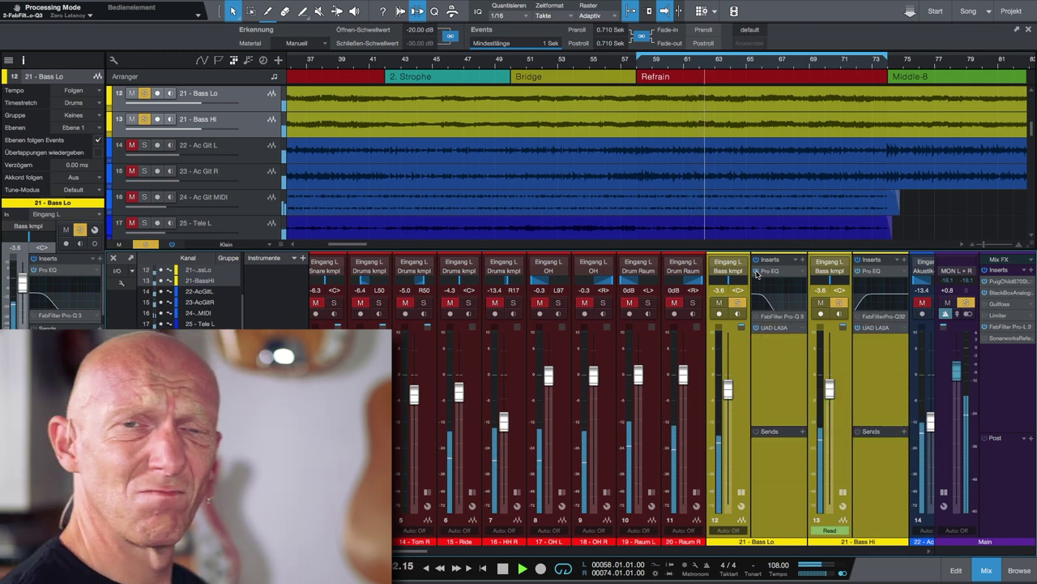
{"action": "key", "text": "space"}
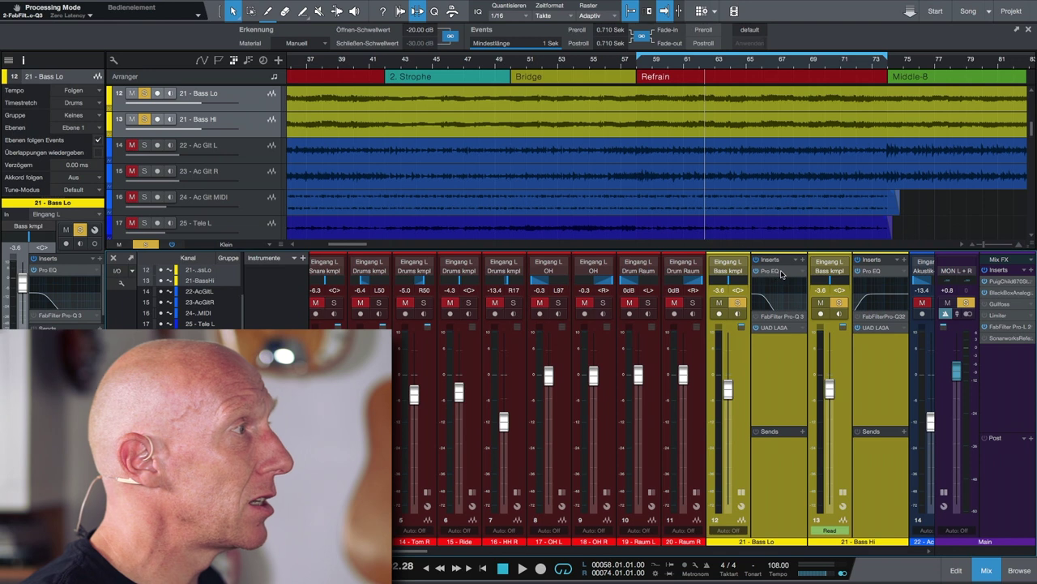
{"action": "left_click", "coordinate": [782, 274]}
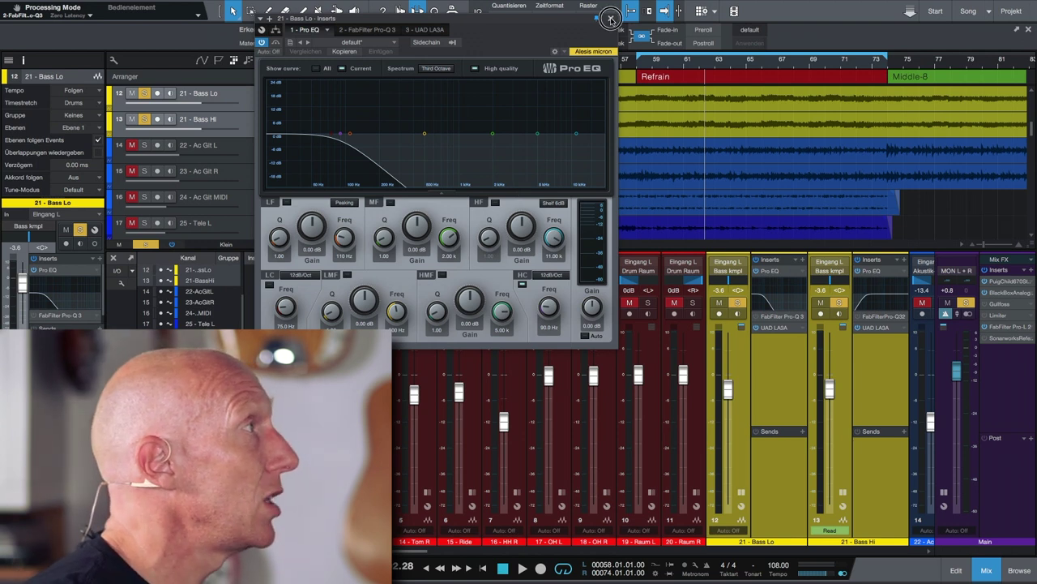
{"action": "left_click", "coordinate": [610, 18]}
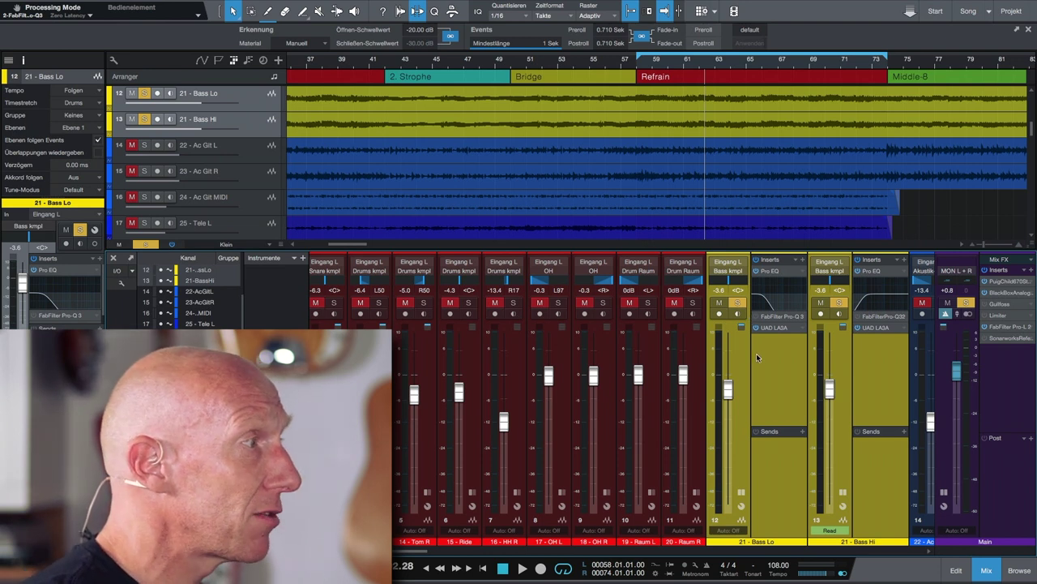
Step: Try raising only the Bass Lo fader to +10.0 dB during playback, and return it to -3.6 dB
{"action": "left_click", "coordinate": [738, 386]}
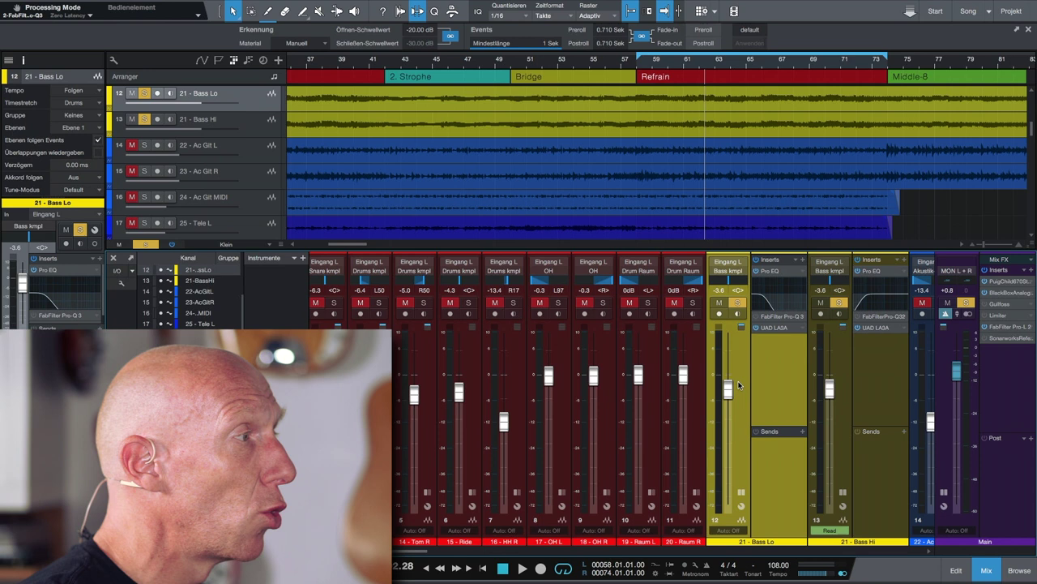
{"action": "key", "text": "space"}
{"action": "left_click_drag", "start_coordinate": [726, 385], "coordinate": [727, 332]}
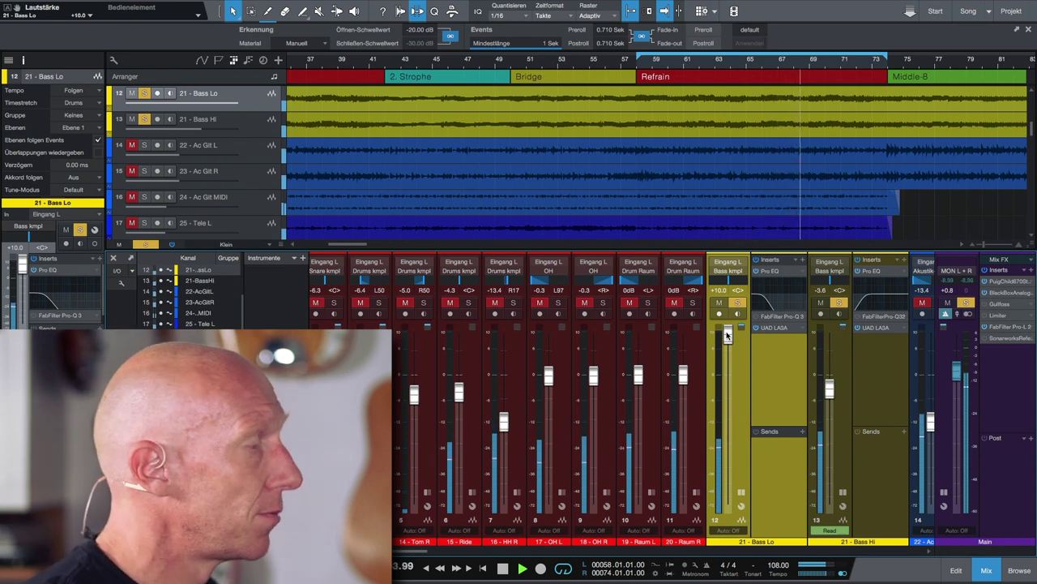
{"action": "key", "text": "space"}
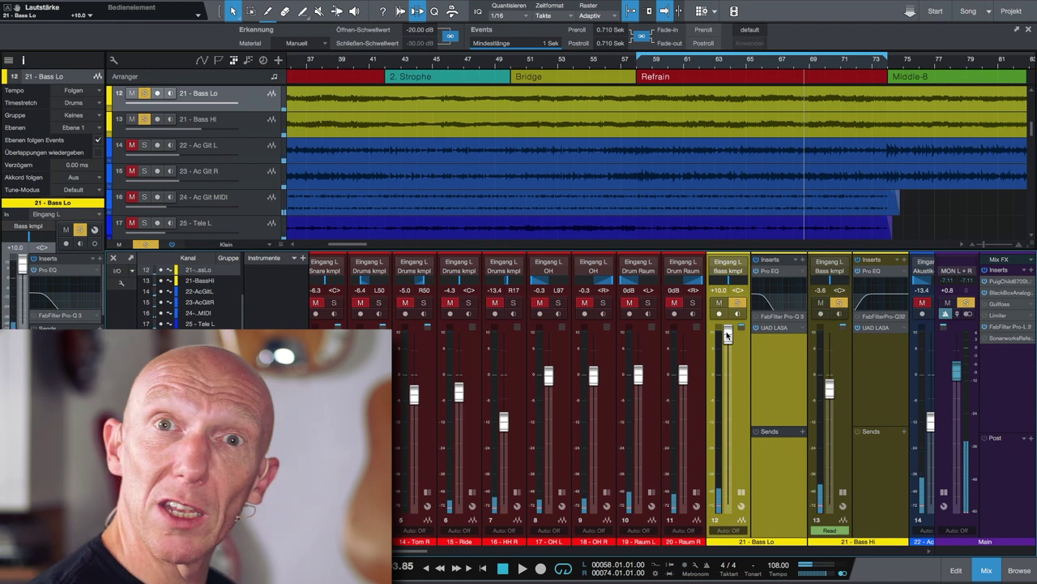
{"action": "left_click_drag", "start_coordinate": [727, 334], "coordinate": [727, 389]}
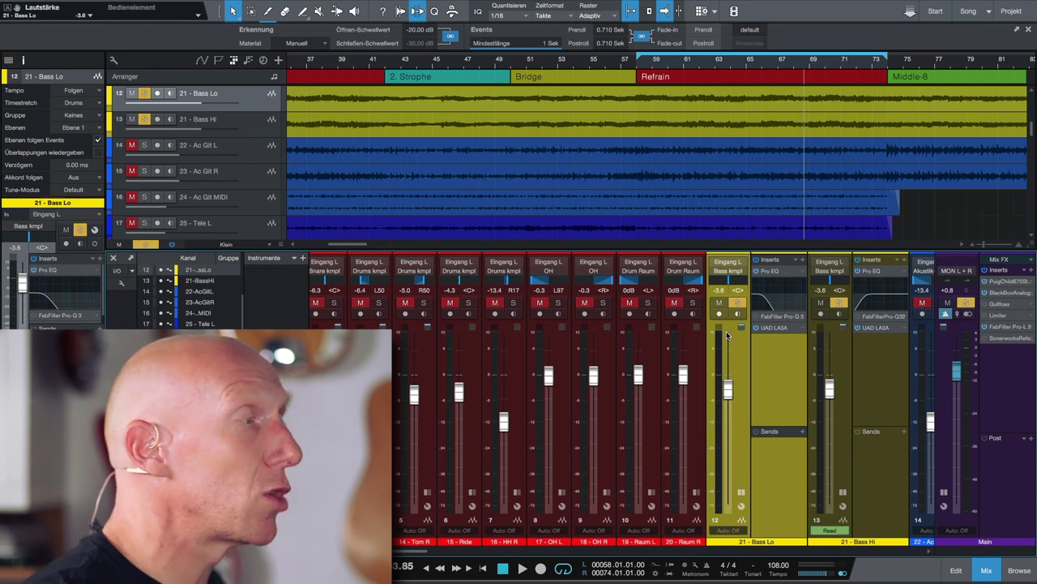
Step: Select both bass channels and examine the FabFilter Pro-Q 3 filter curves on Bass Lo and Bass Hi
{"action": "left_click", "coordinate": [849, 363]}
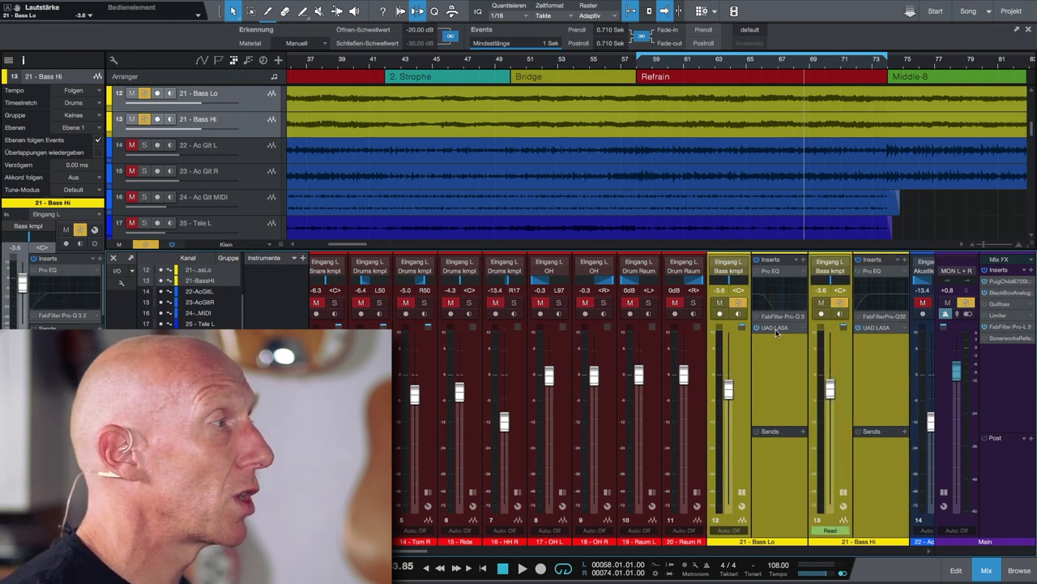
{"action": "left_click", "coordinate": [774, 317]}
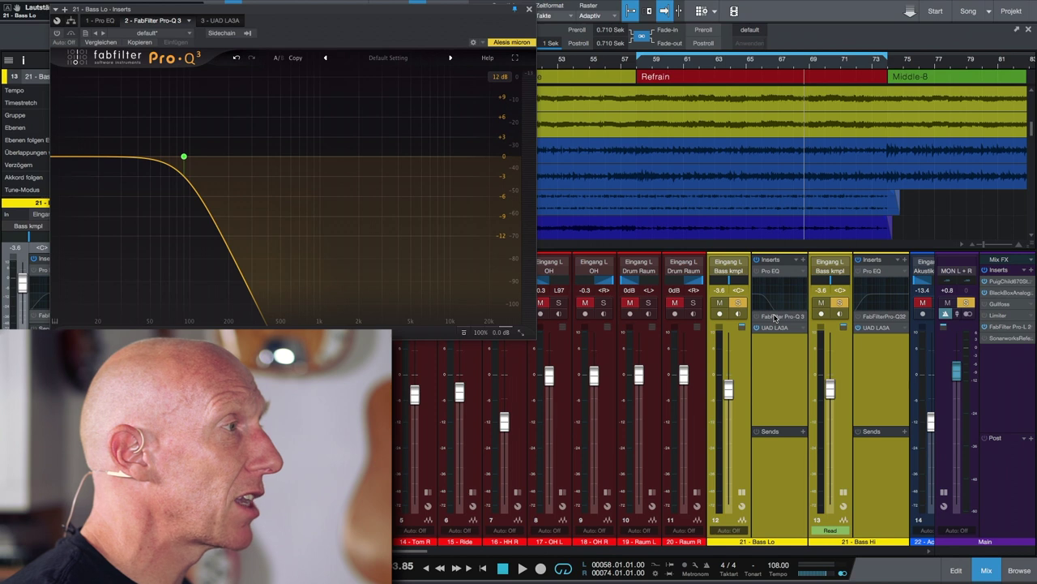
{"action": "left_click", "coordinate": [884, 317]}
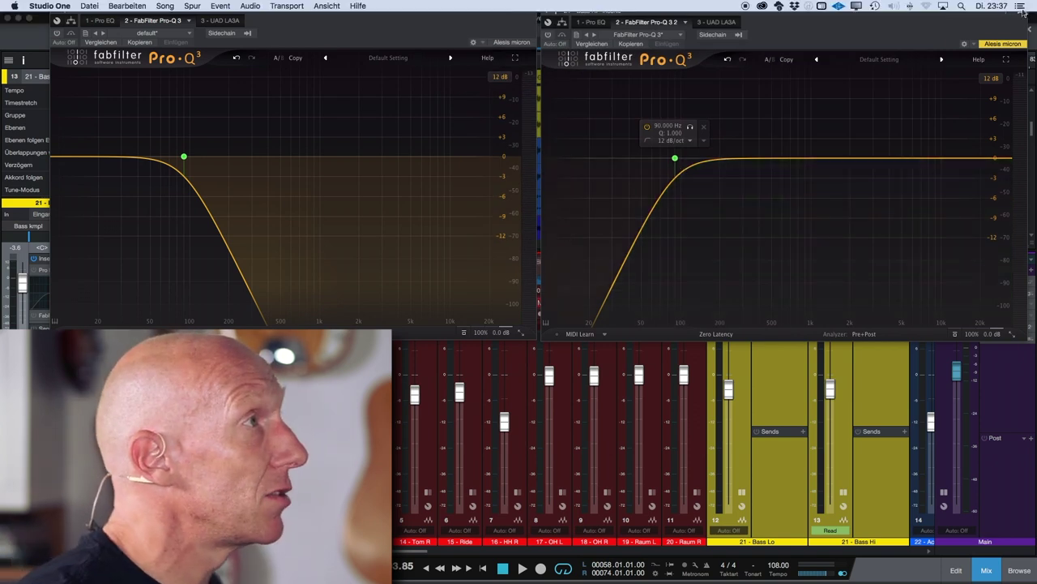
{"action": "left_click", "coordinate": [1020, 16]}
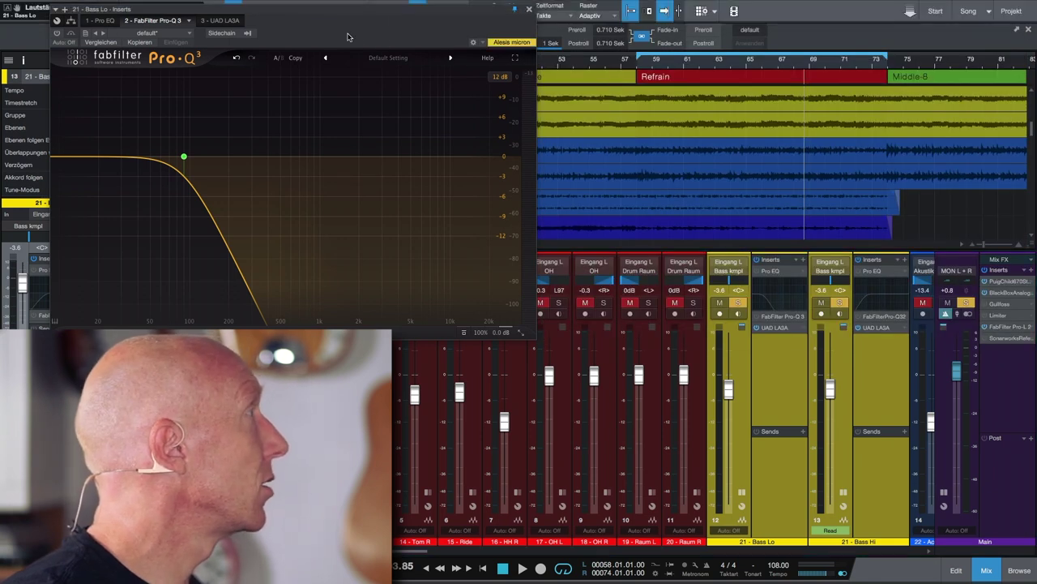
{"action": "left_click", "coordinate": [529, 11]}
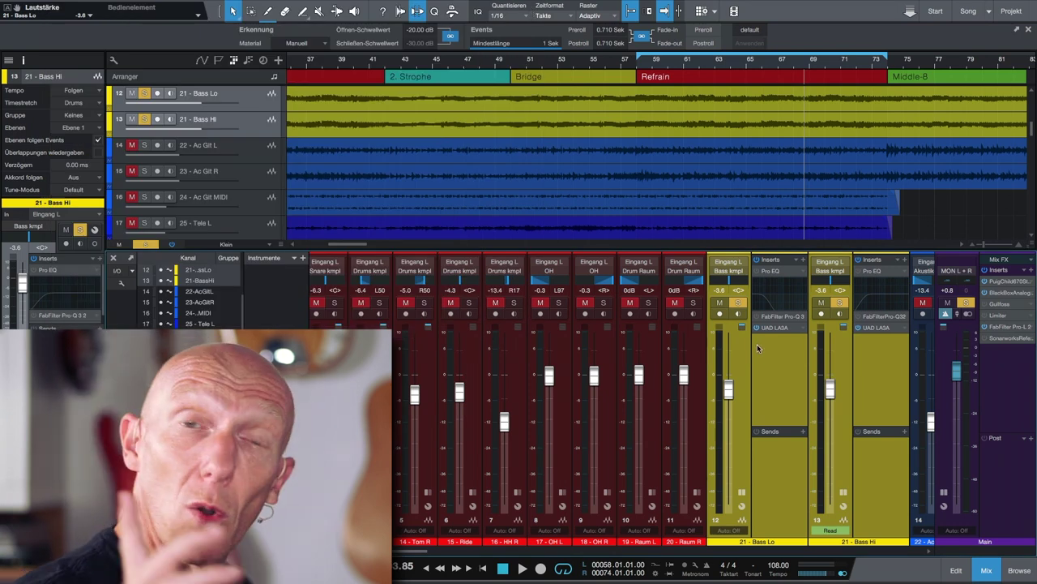
Step: Enable FabFilter Pro-Q 3 on both bass channels during playback to compare the sound with and without the filters
{"action": "key", "text": "space"}
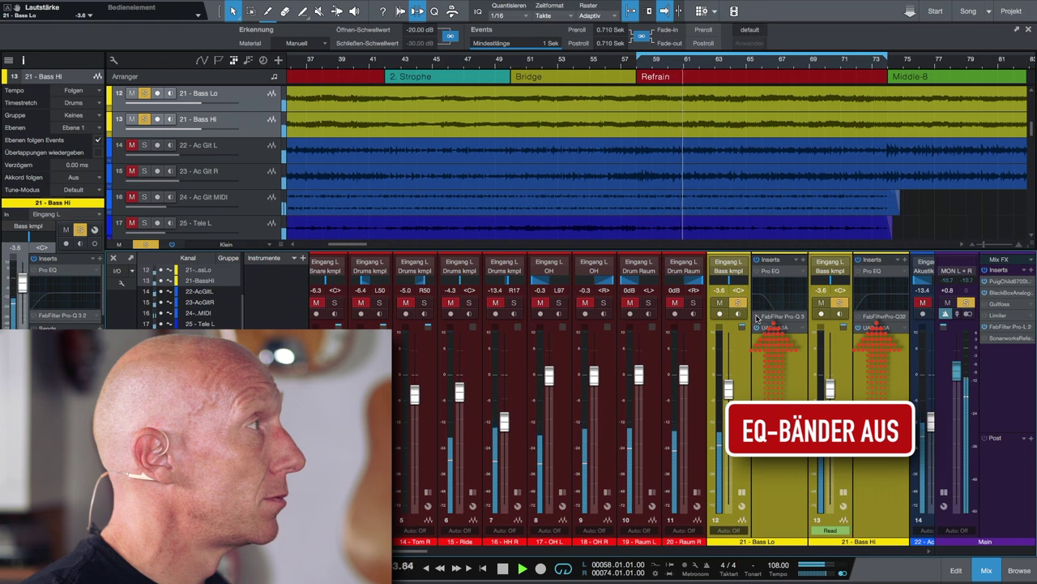
{"action": "left_click", "coordinate": [756, 318]}
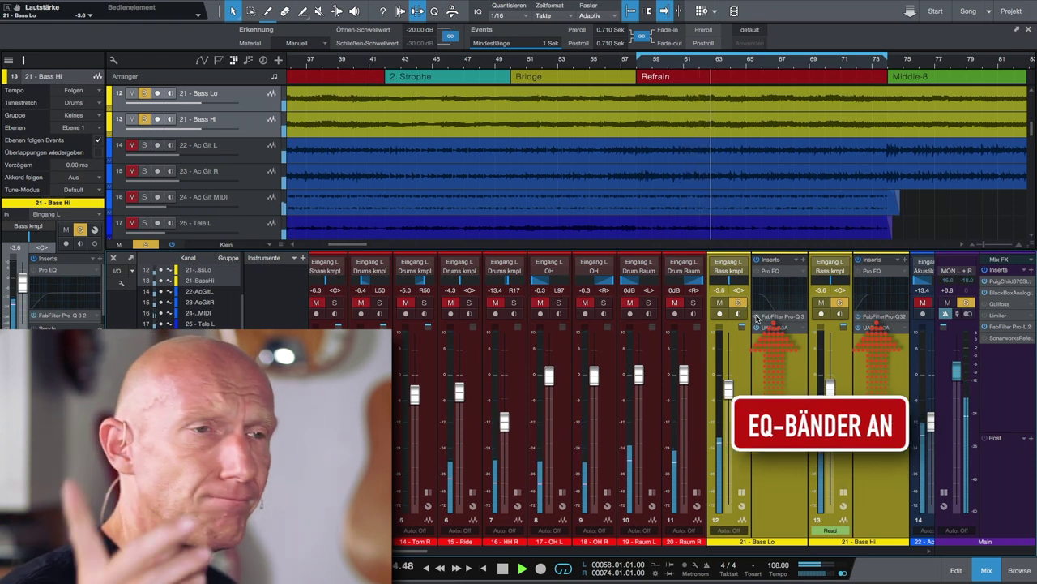
{"action": "key", "text": "space"}
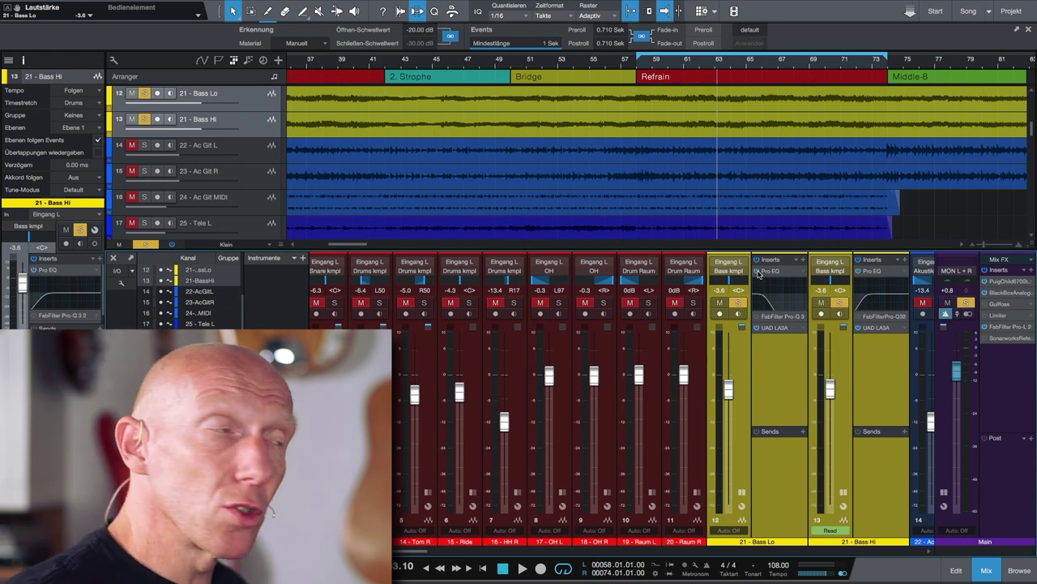
Step: Insert the Mixtool effect on the Bass Hi channel alone, and place its window above the mixer channels
{"action": "left_click", "coordinate": [844, 364]}
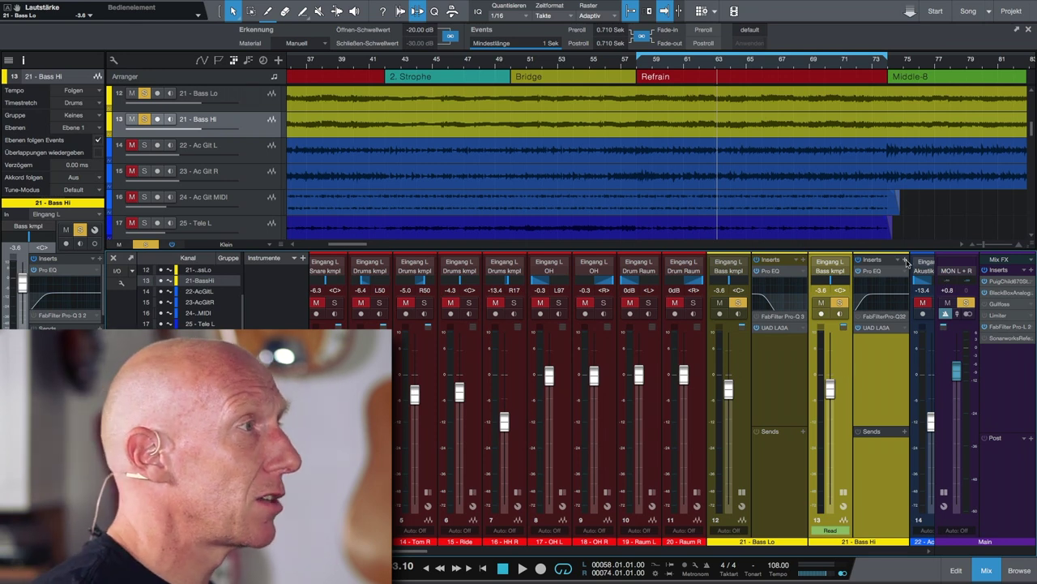
{"action": "left_click", "coordinate": [905, 260]}
{"action": "scroll", "coordinate": [856, 332], "scroll_direction": "down", "scroll_amount": 10}
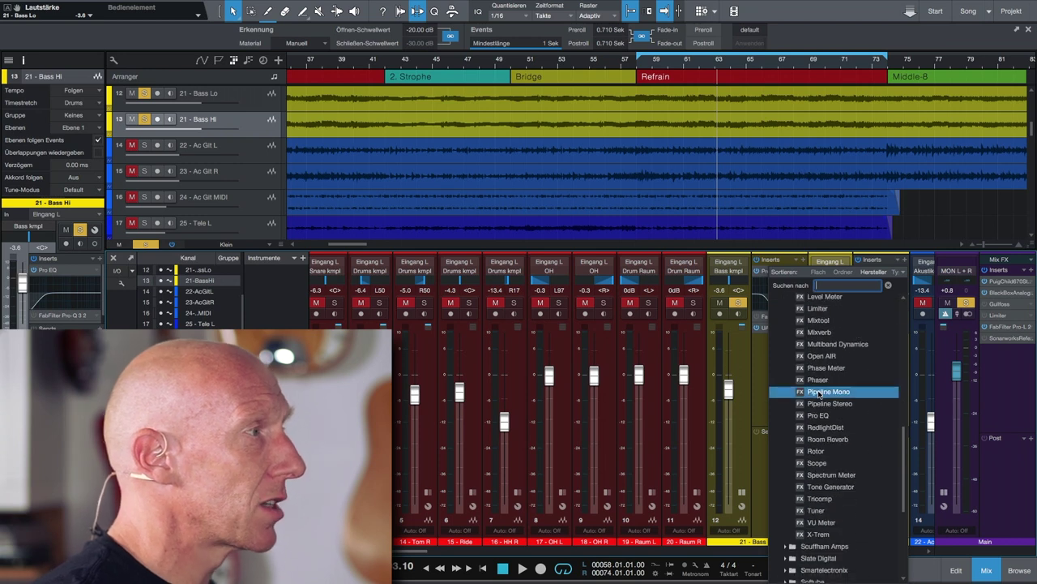
{"action": "left_click", "coordinate": [825, 321]}
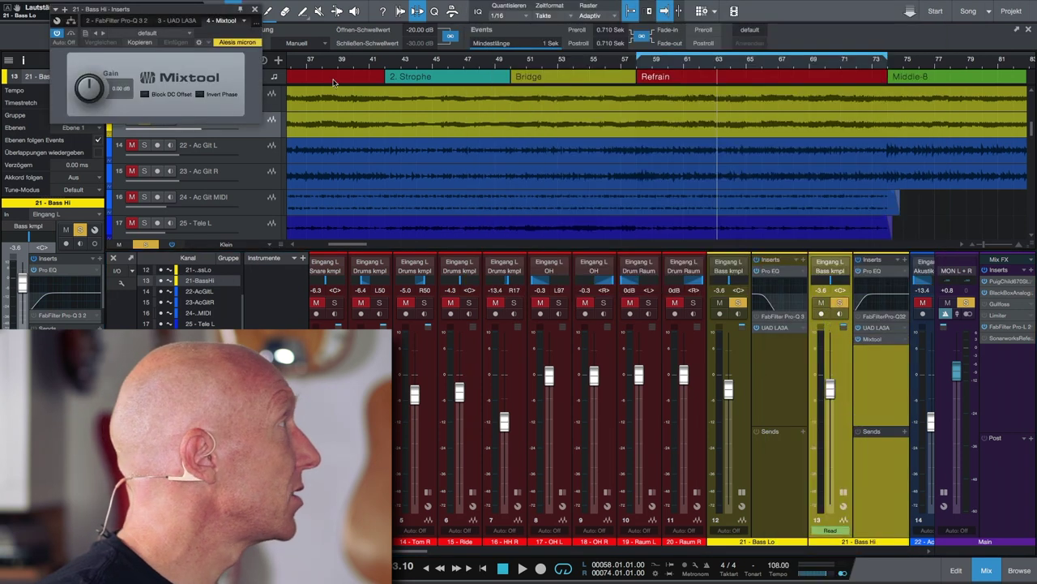
{"action": "left_click_drag", "start_coordinate": [194, 20], "coordinate": [892, 154]}
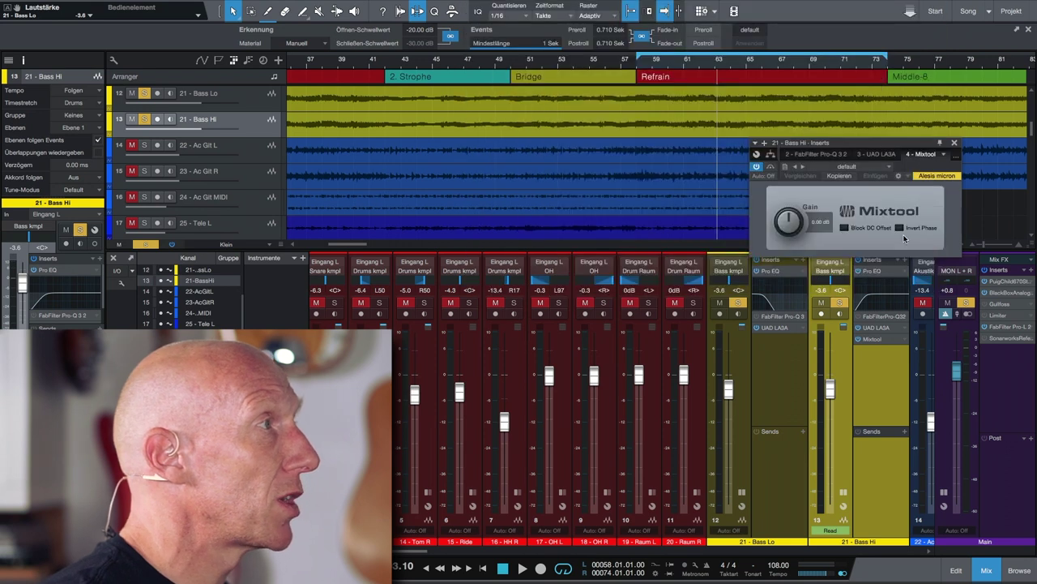
{"action": "left_click_drag", "start_coordinate": [894, 143], "coordinate": [828, 127]}
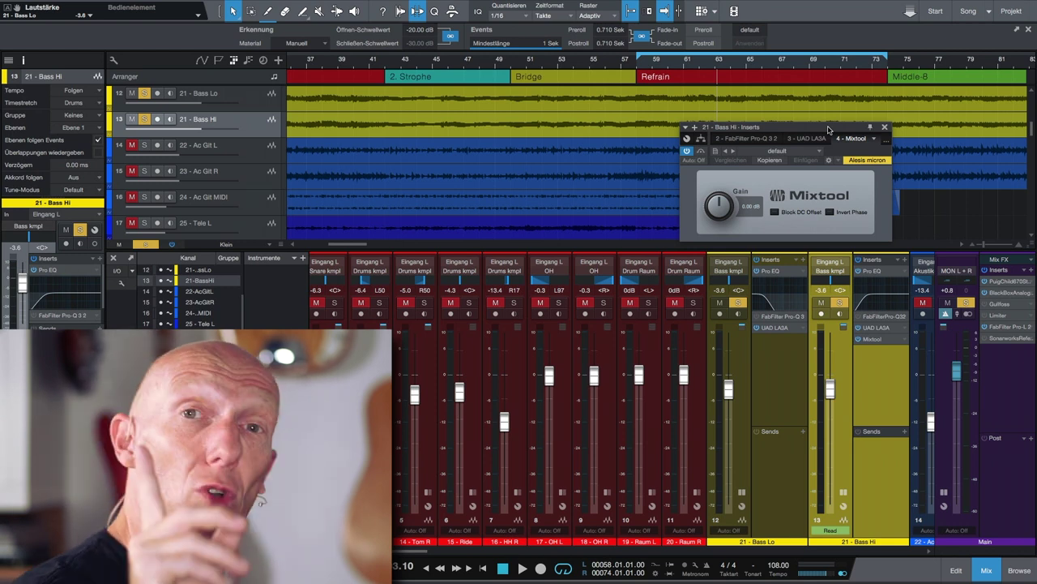
Step: Compare inverted and normal phase on Bass Hi with Mixtool's Invert Phase during playback, and close the effect window
{"action": "key", "text": "space"}
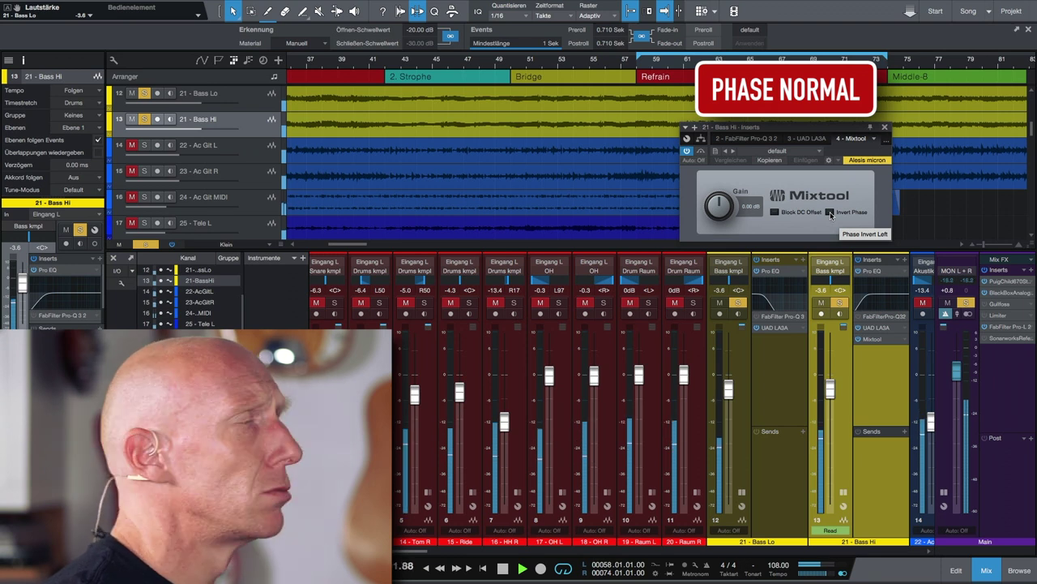
{"action": "left_click", "coordinate": [830, 212]}
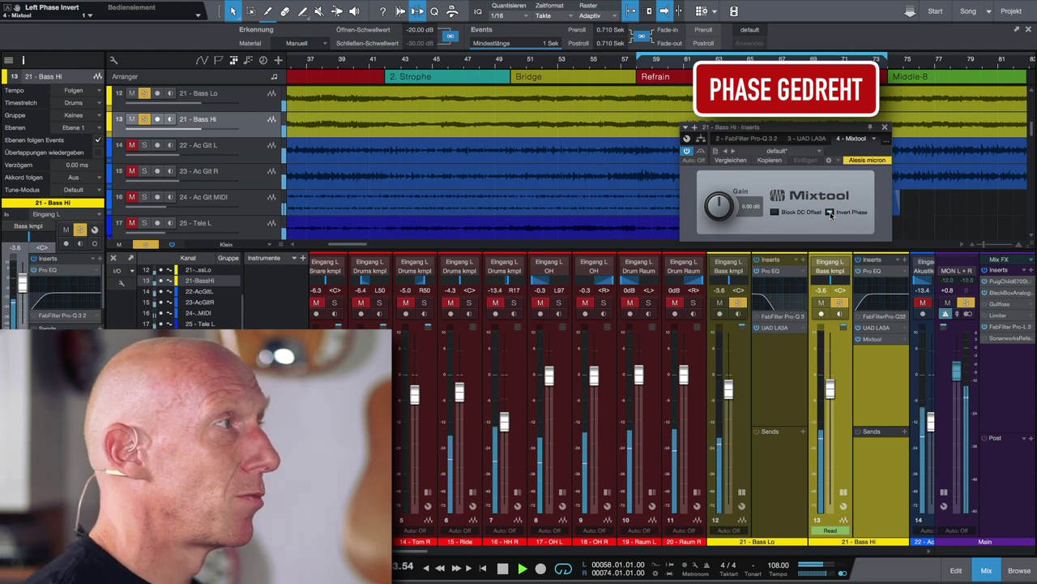
{"action": "key", "text": "space"}
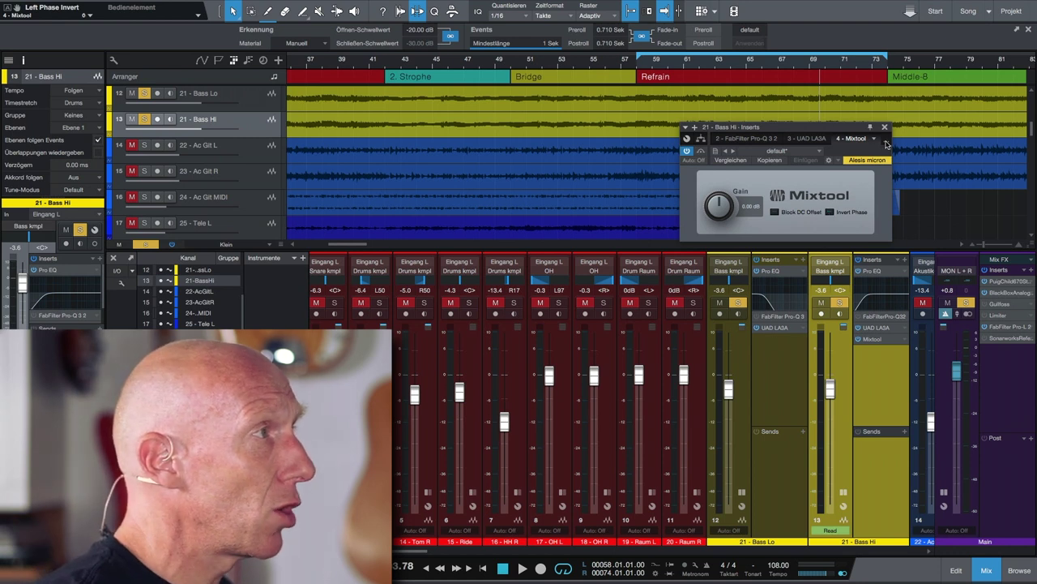
{"action": "left_click", "coordinate": [884, 126]}
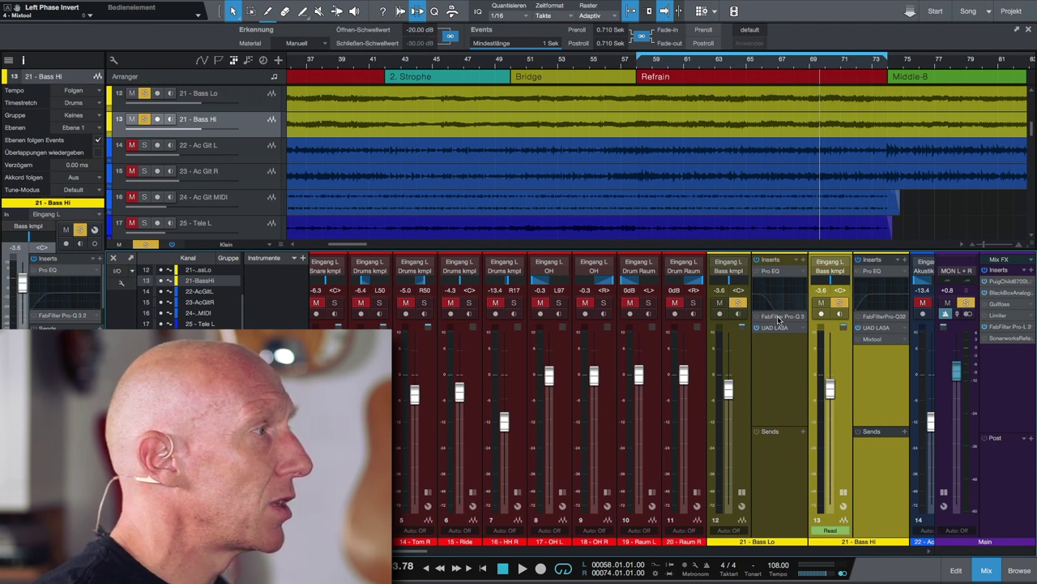
Step: Set the processing mode of the FabFilter Pro-Q 3 on Bass Hi to Linear Phase, and close both equalizer windows
{"action": "left_click", "coordinate": [751, 355]}
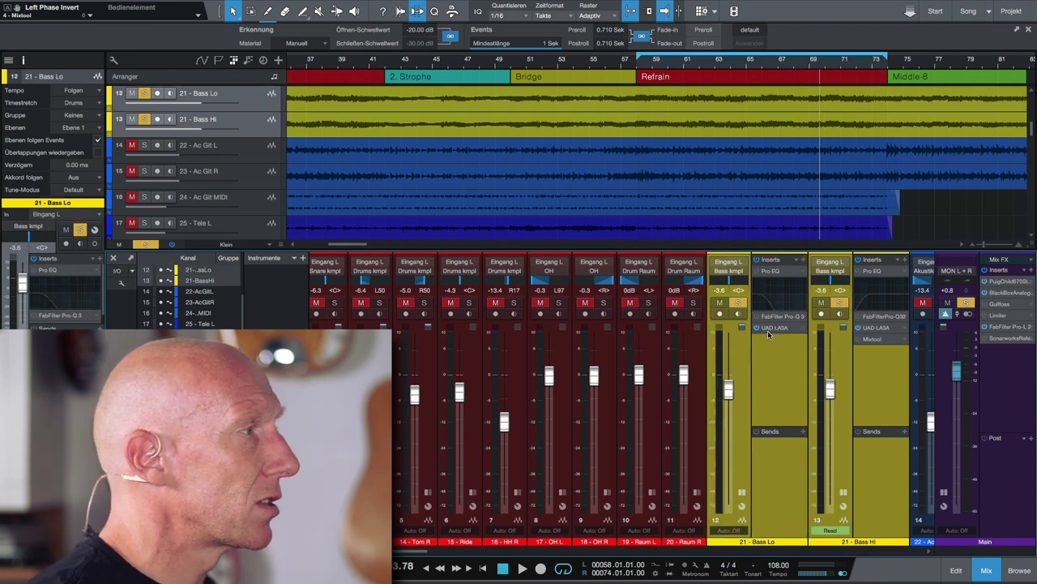
{"action": "left_click", "coordinate": [776, 317]}
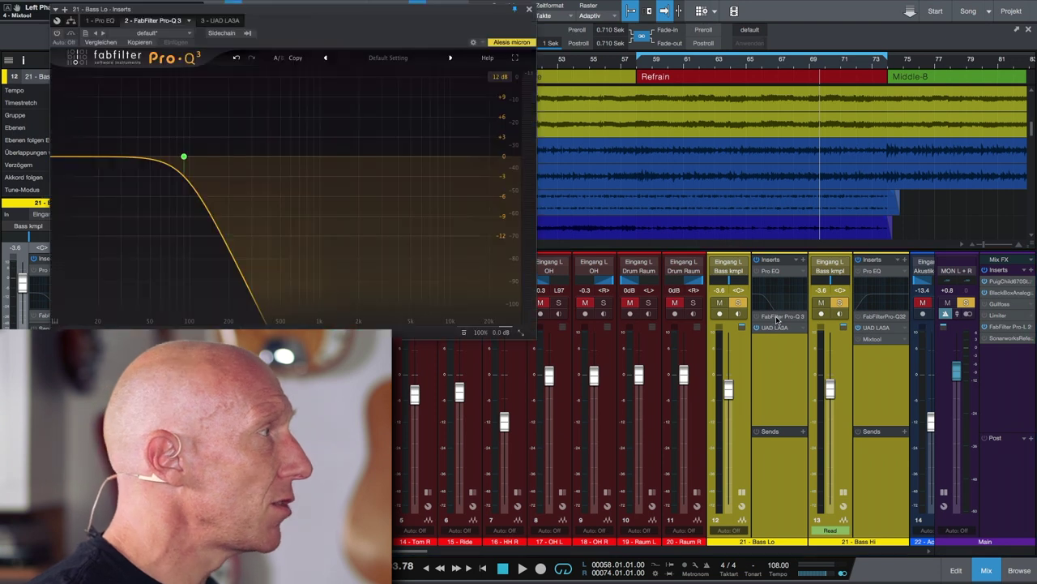
{"action": "left_click", "coordinate": [881, 316]}
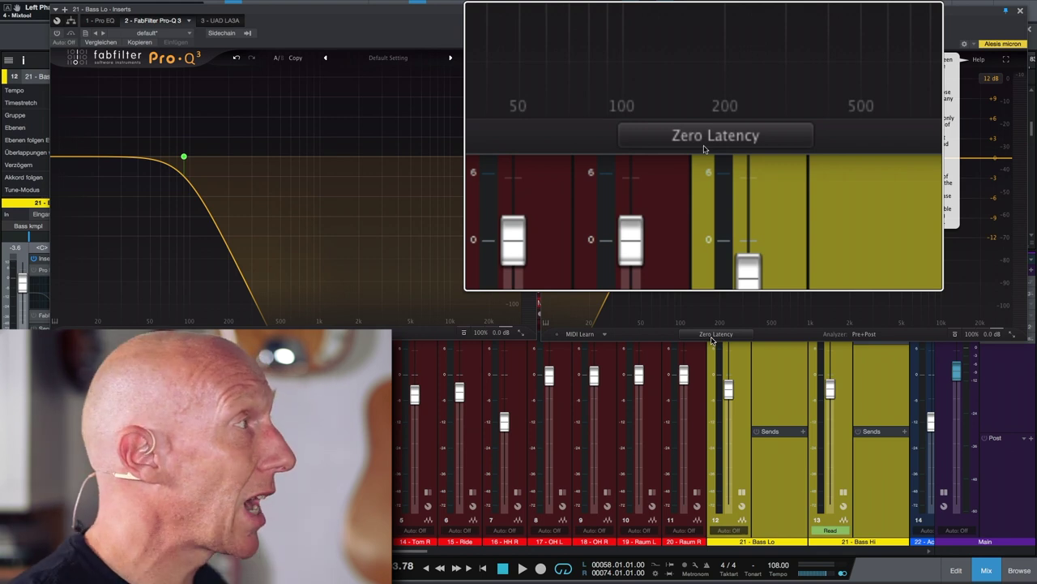
{"action": "left_click", "coordinate": [712, 338]}
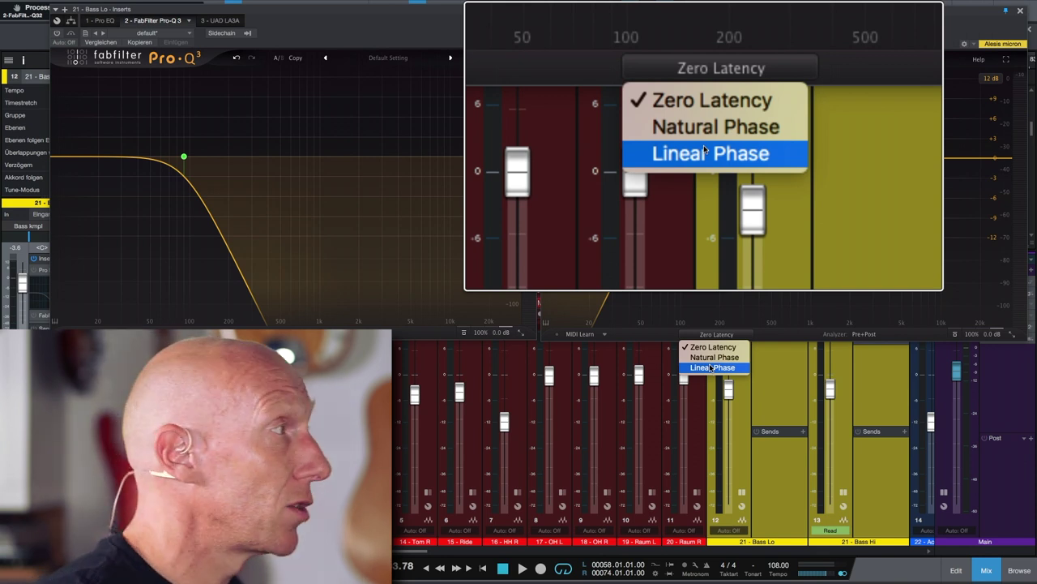
{"action": "left_click", "coordinate": [711, 367]}
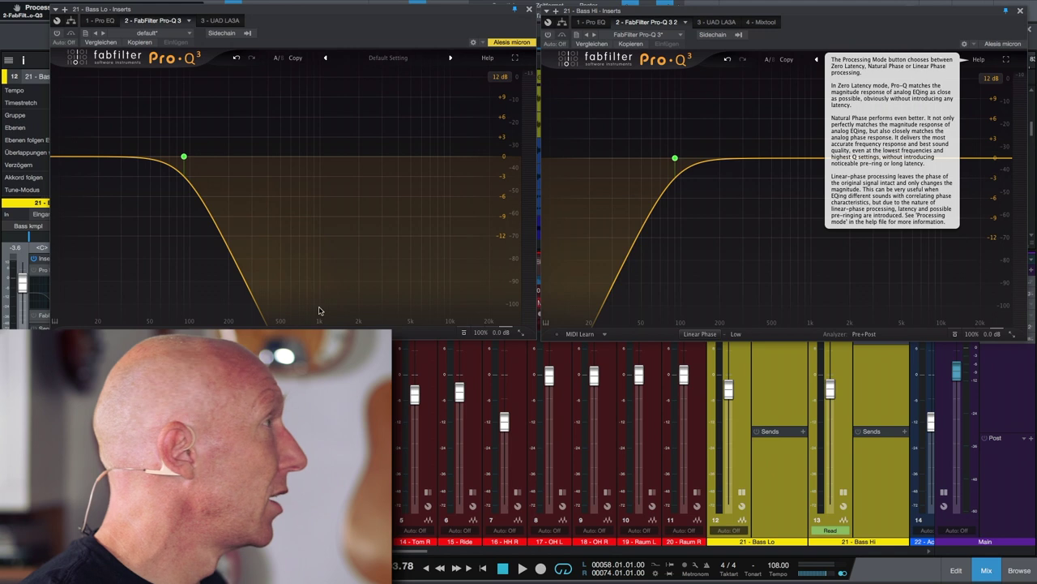
{"action": "left_click", "coordinate": [1020, 10]}
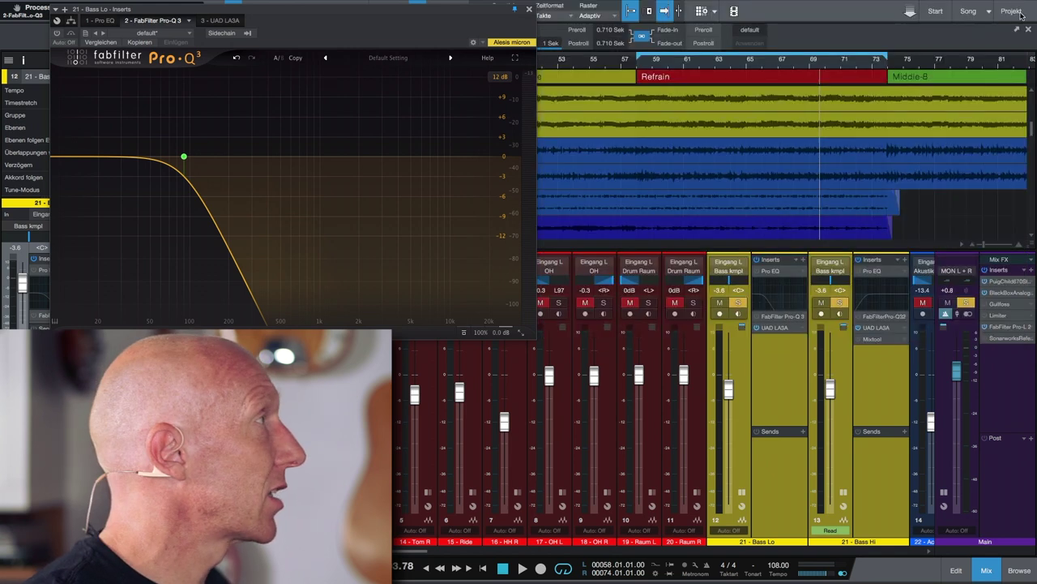
{"action": "left_click", "coordinate": [528, 9]}
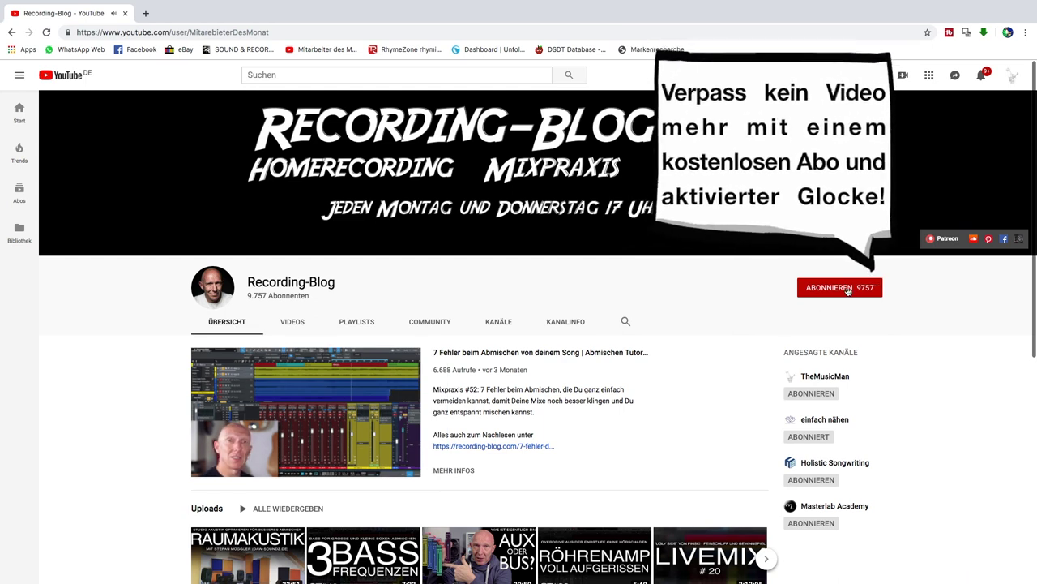
Step: Switch to the browser and subscribe to the Recording-Blog channel on YouTube
{"action": "left_click", "coordinate": [834, 288]}
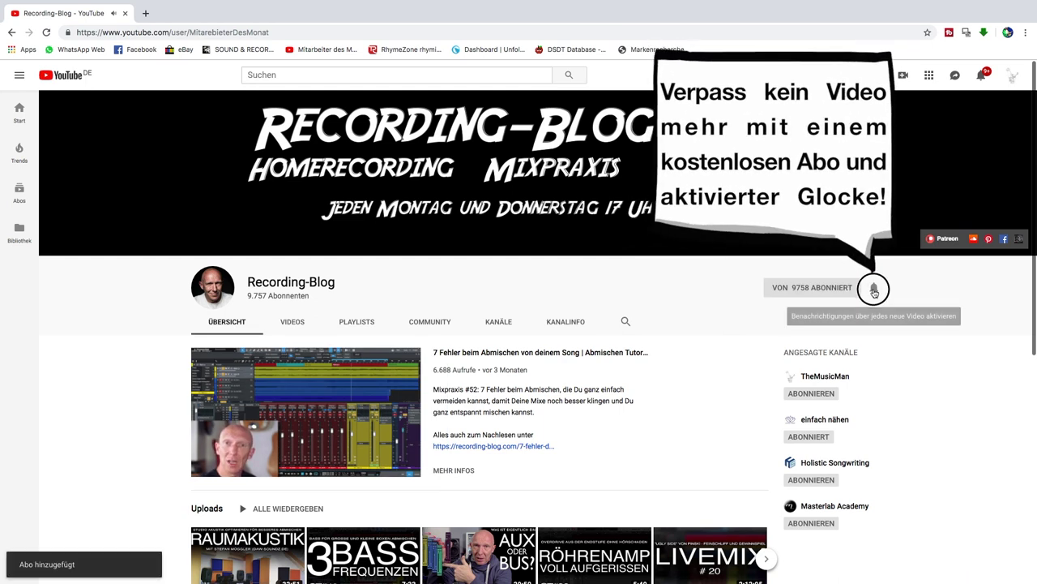